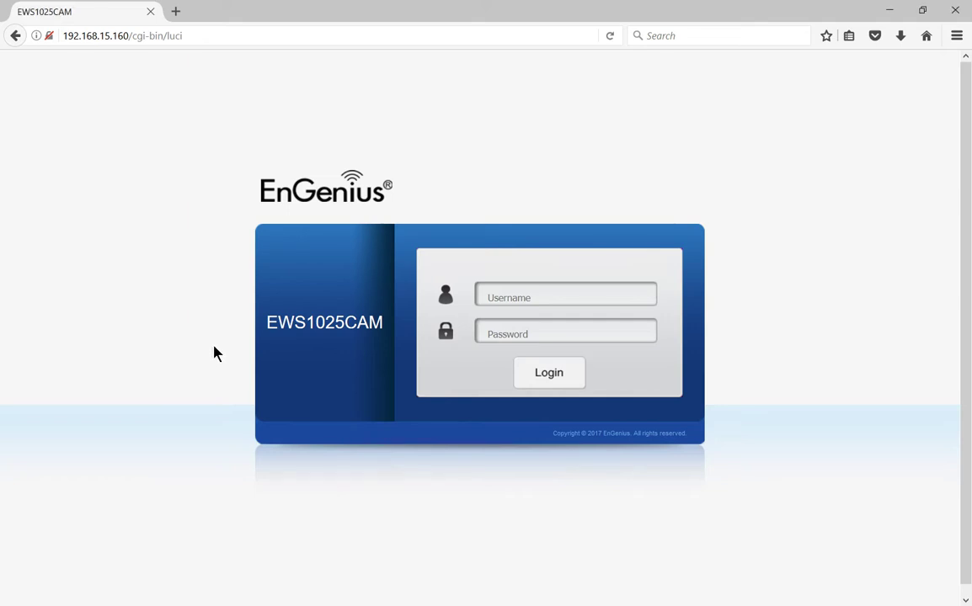
Find the EWS1025CAM-n1v8 device in Connected Devices and select its IPv4 address 192.168.15.160.
{"action": "left_click", "coordinate": [512, 297]}
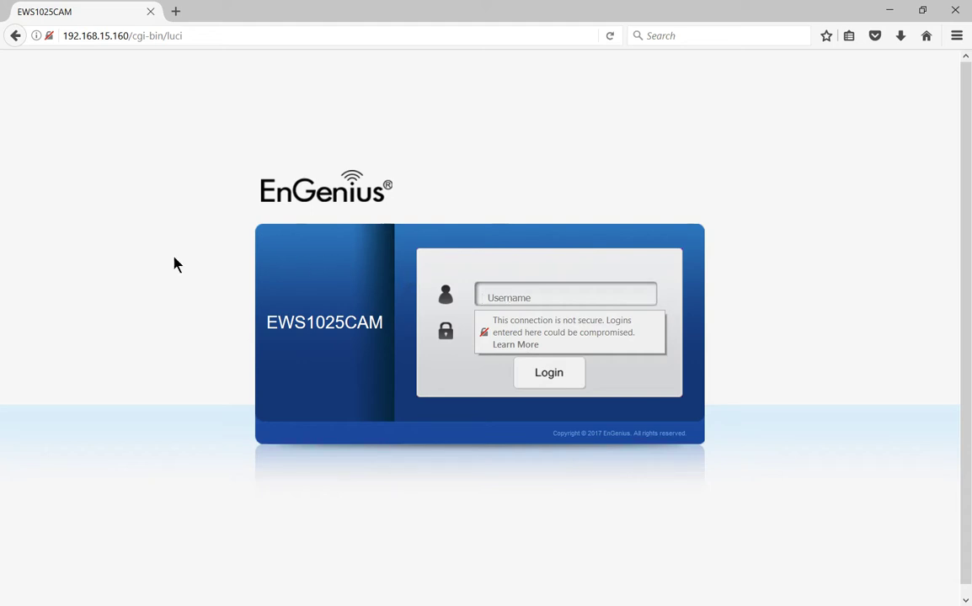
{"action": "left_click", "coordinate": [239, 35]}
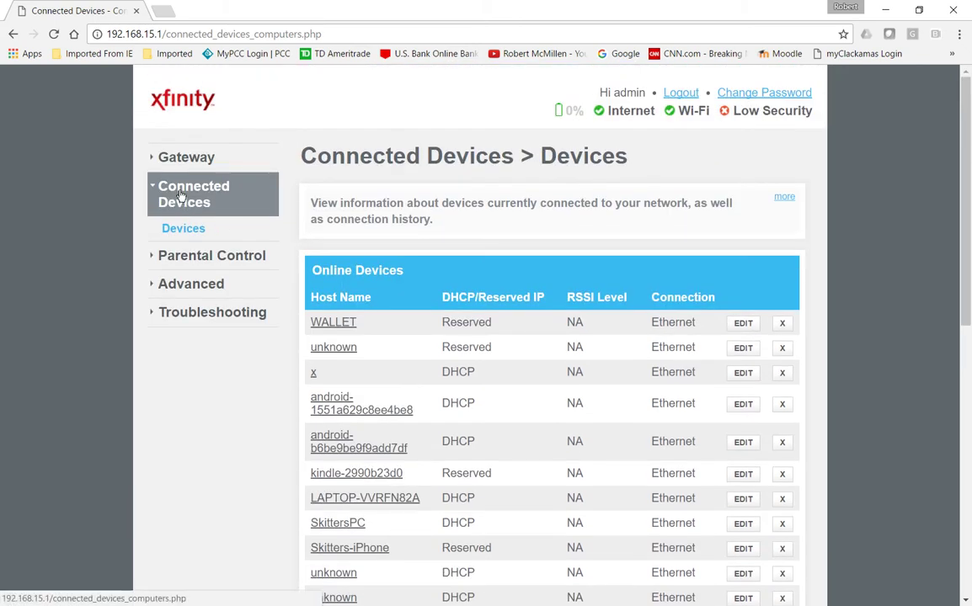
{"action": "scroll", "coordinate": [181, 195], "scroll_direction": "down", "scroll_amount": 5}
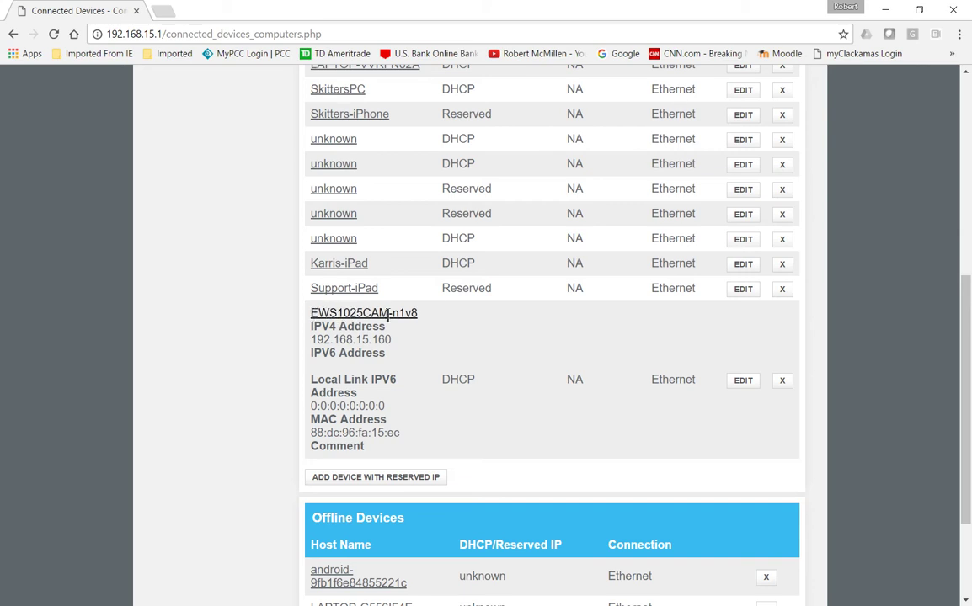
{"action": "left_click_drag", "start_coordinate": [391, 339], "coordinate": [278, 343]}
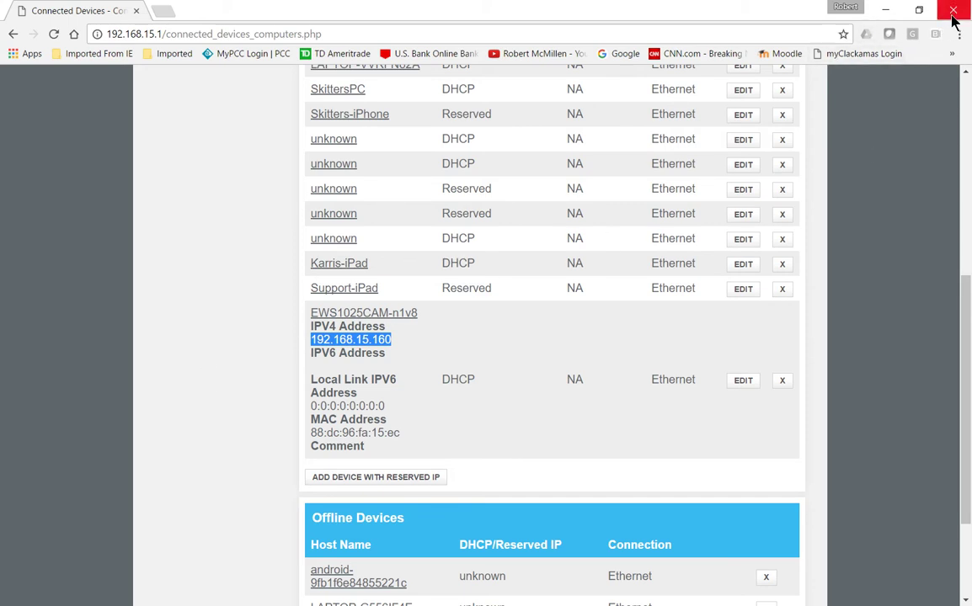
Log in to the camera's web interface as admin with the account password.
{"action": "left_click", "coordinate": [885, 9]}
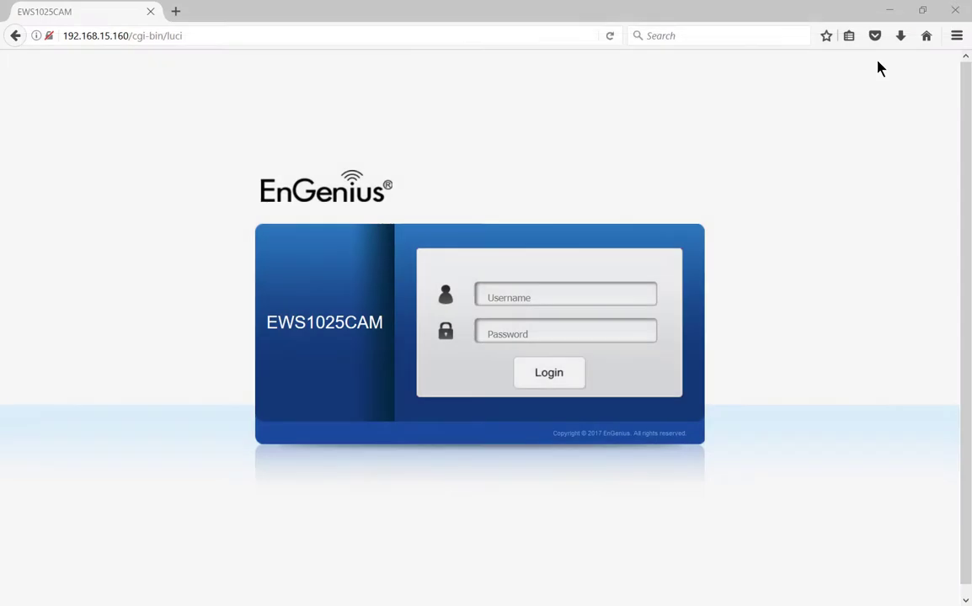
{"action": "left_click", "coordinate": [504, 296]}
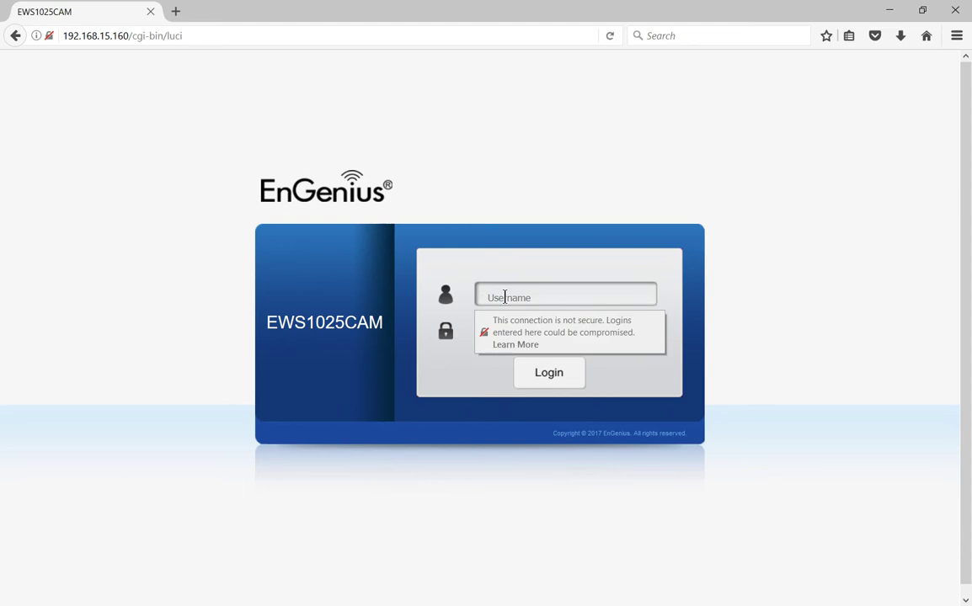
{"action": "type", "text": "admin"}
{"action": "key", "text": "Tab"}
{"action": "type", "text": "admin"}
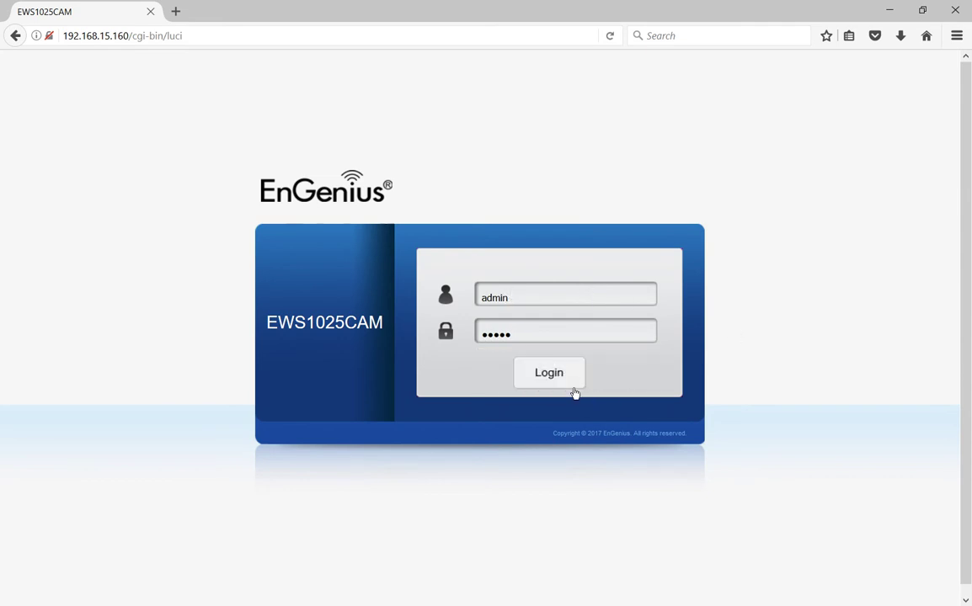
{"action": "left_click", "coordinate": [568, 383]}
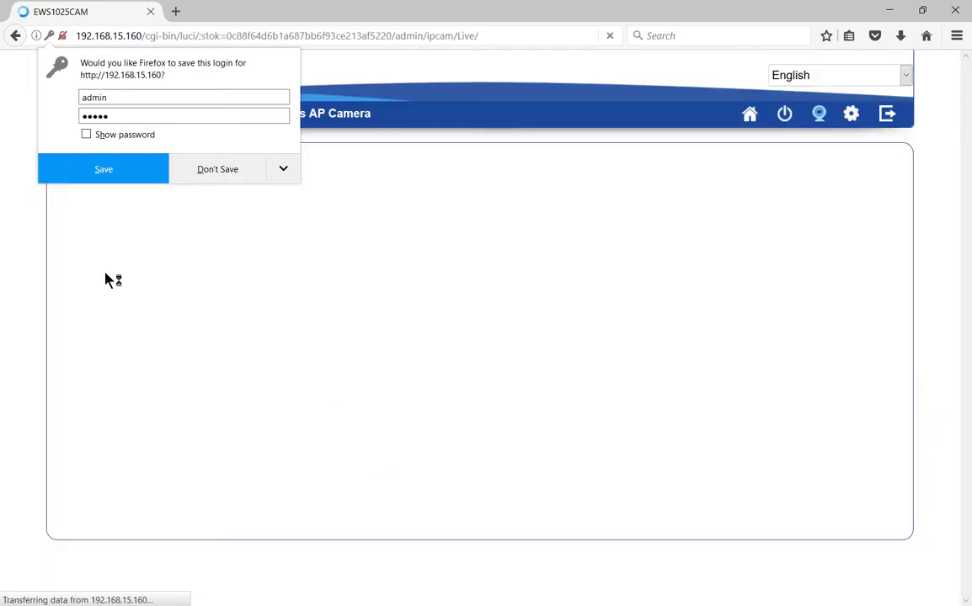
Decline saving the login, then try Stream 2 (640 x 360) and return to Stream 1 (1920 x 1080).
{"action": "left_click", "coordinate": [24, 287]}
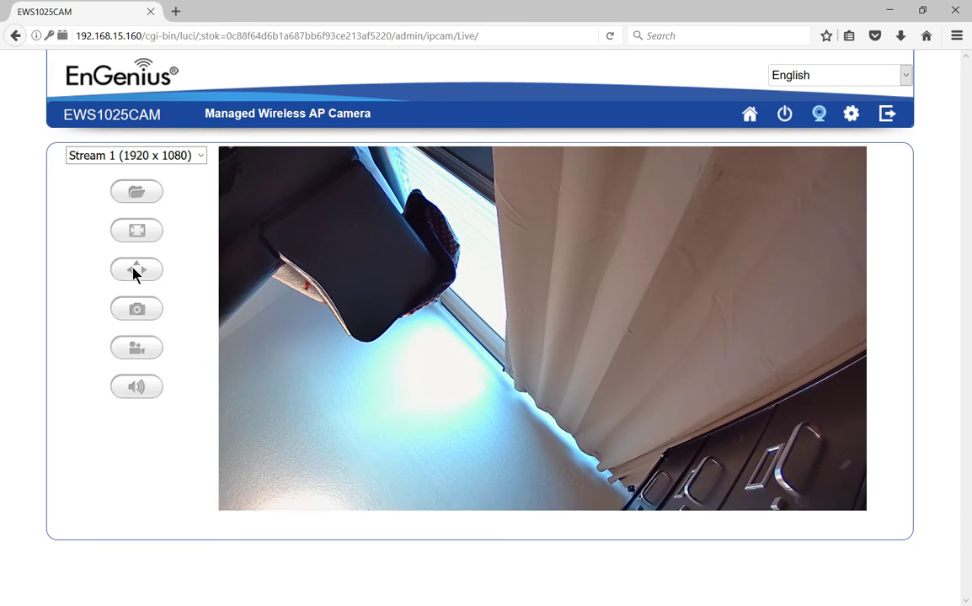
{"action": "left_click", "coordinate": [199, 160]}
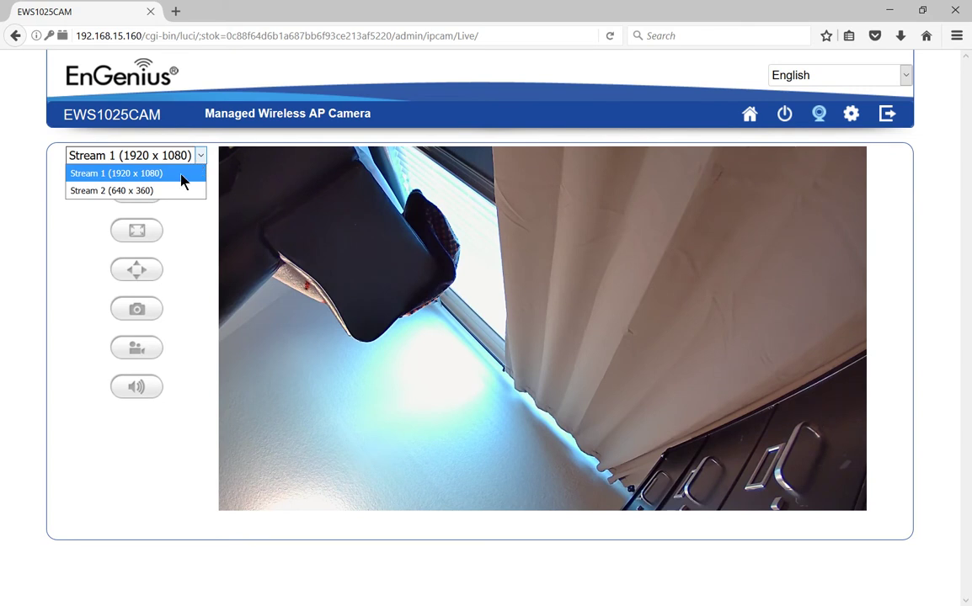
{"action": "left_click", "coordinate": [177, 192]}
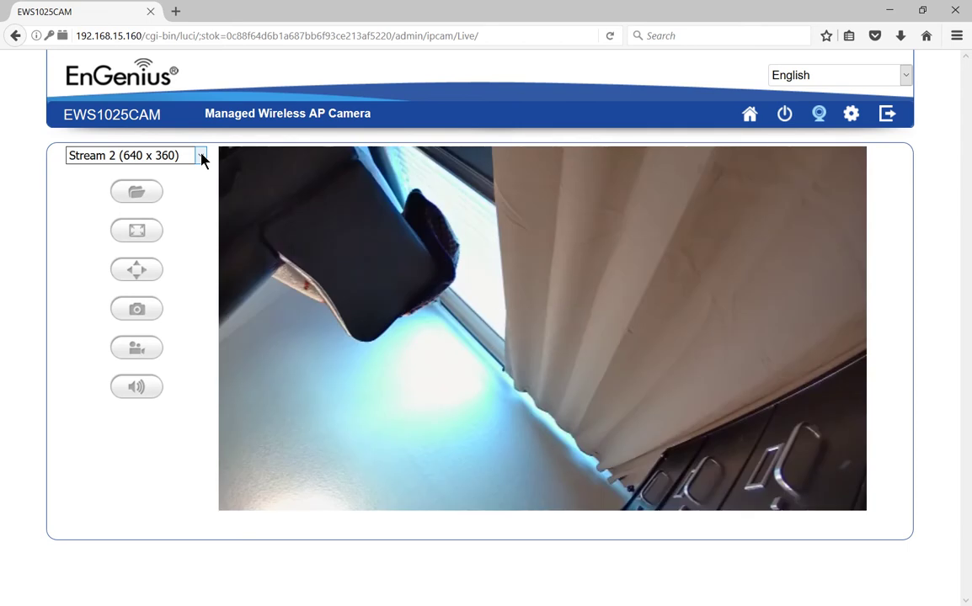
{"action": "left_click", "coordinate": [202, 157]}
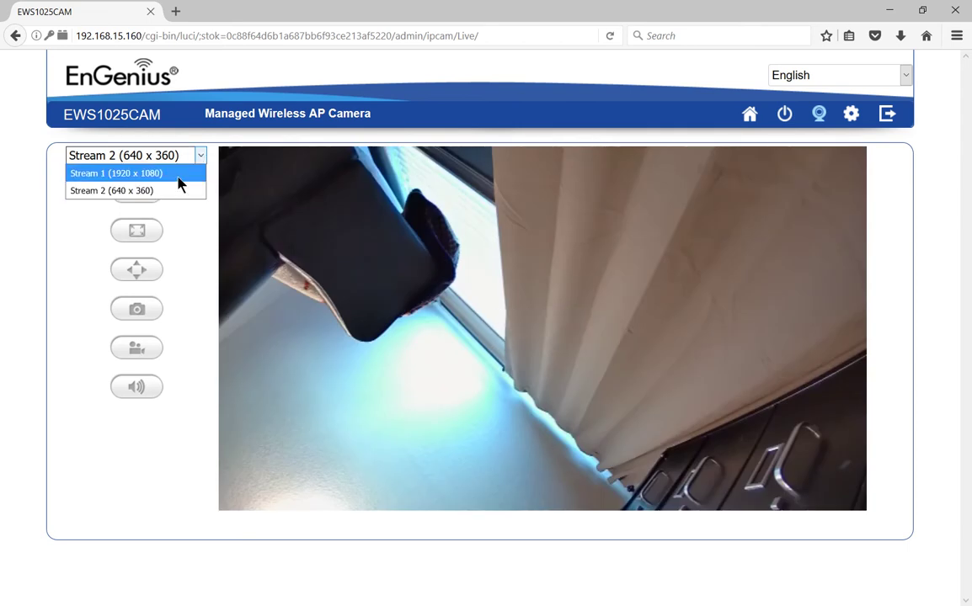
{"action": "left_click", "coordinate": [177, 174]}
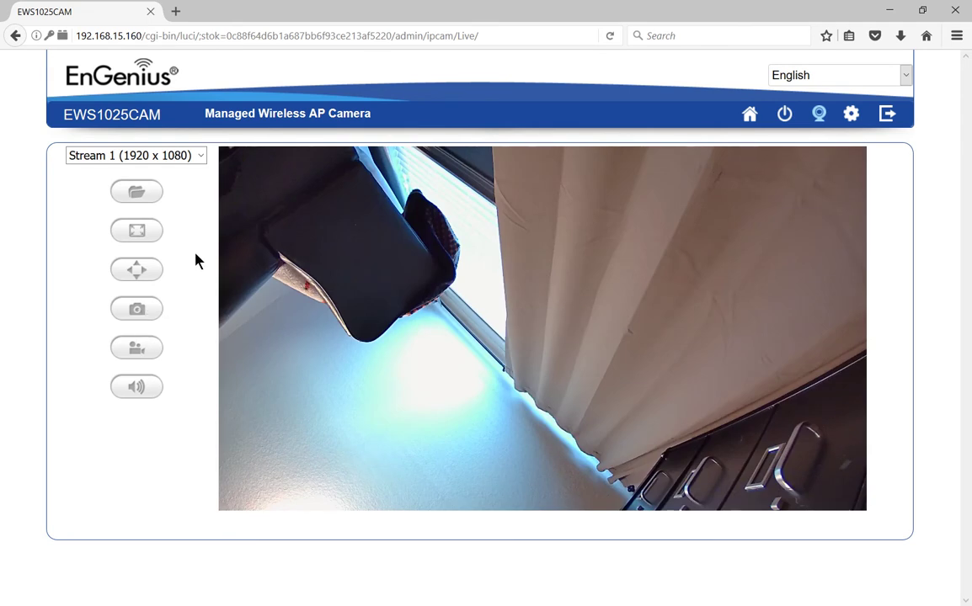
Review the home status: version 3.1.2 + 1.8.57, IP 192.168.15.160, both bands on, mesh disabled.
{"action": "left_click", "coordinate": [749, 115]}
{"action": "key", "text": "alt"}
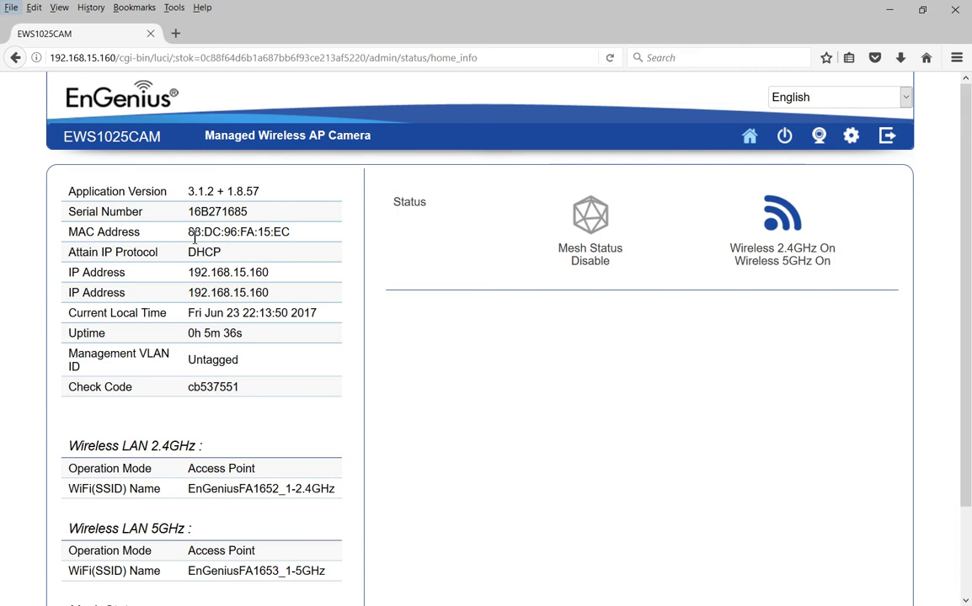
{"action": "left_click", "coordinate": [32, 361]}
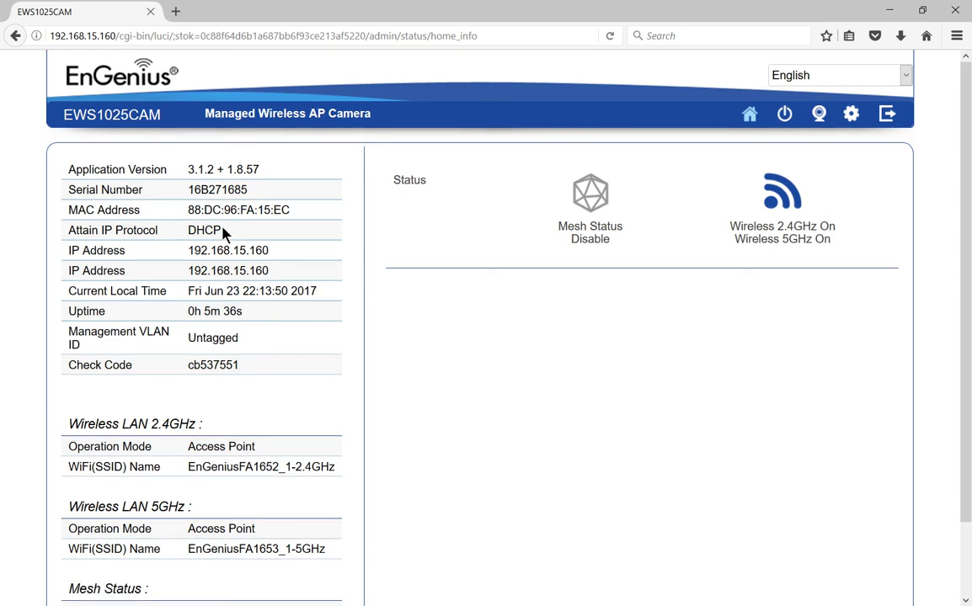
{"action": "scroll", "coordinate": [295, 276], "scroll_direction": "down", "scroll_amount": 2}
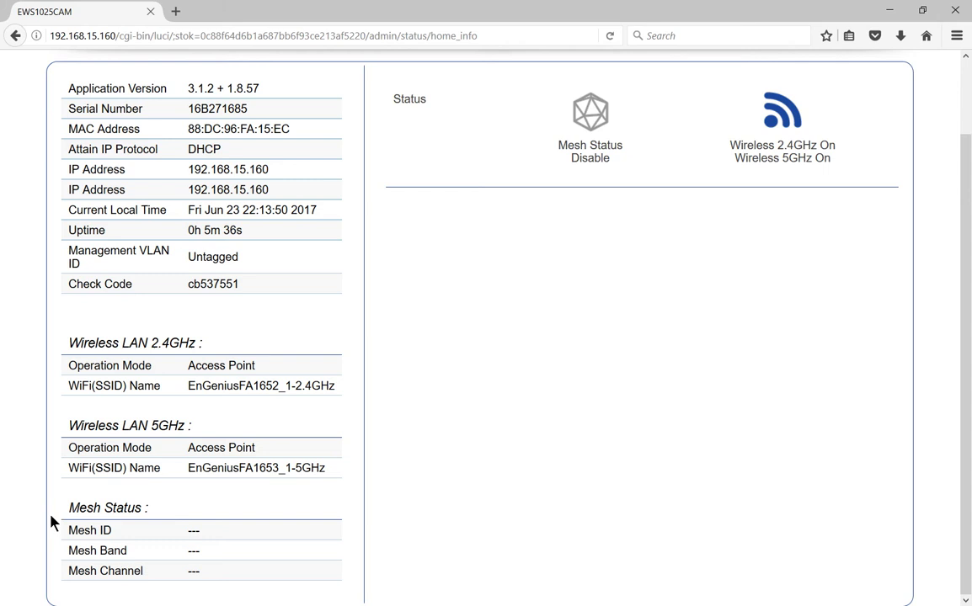
{"action": "scroll", "coordinate": [95, 524], "scroll_direction": "up", "scroll_amount": 2}
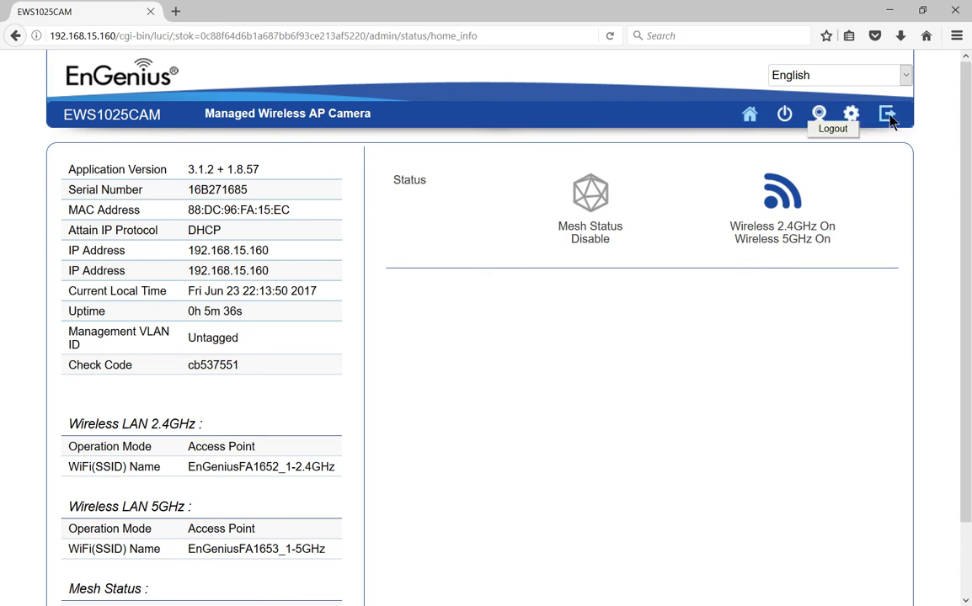
{"action": "left_click", "coordinate": [851, 114]}
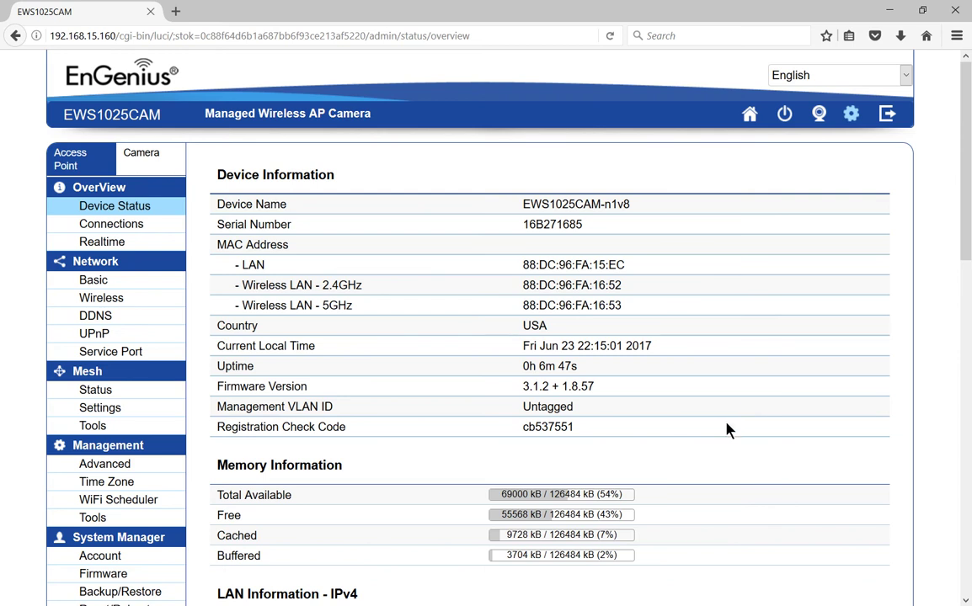
Scroll through Device Status sections from device and memory down to Statistics, then back up.
{"action": "scroll", "coordinate": [732, 449], "scroll_direction": "down", "scroll_amount": 1}
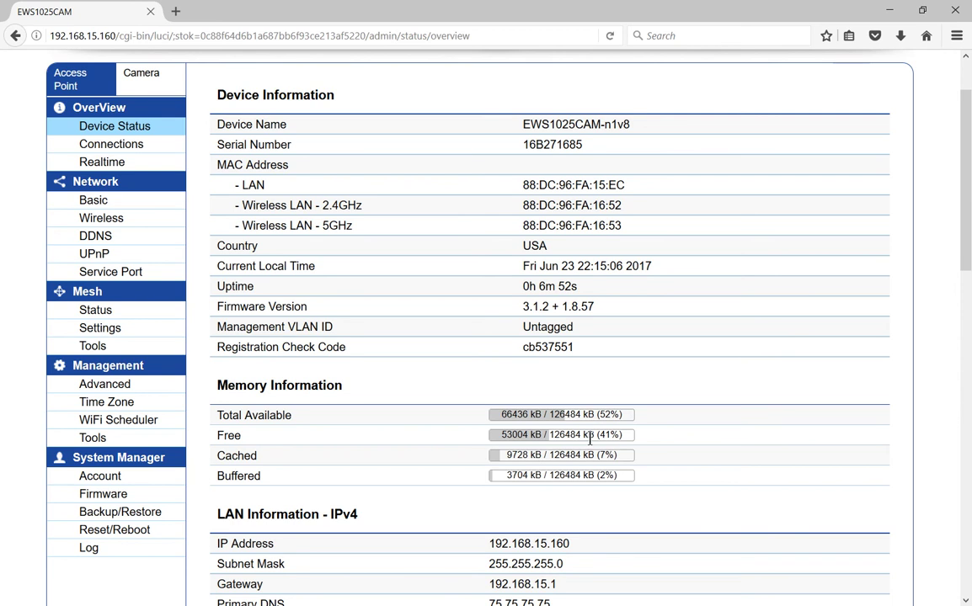
{"action": "scroll", "coordinate": [592, 443], "scroll_direction": "down", "scroll_amount": 1}
{"action": "scroll", "coordinate": [592, 442], "scroll_direction": "down", "scroll_amount": 4}
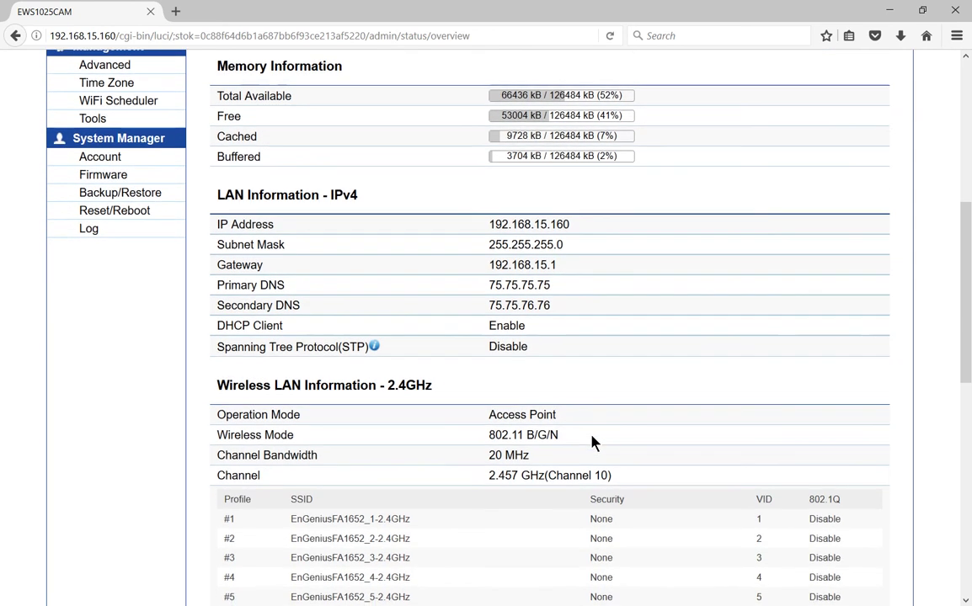
{"action": "scroll", "coordinate": [592, 442], "scroll_direction": "down", "scroll_amount": 1}
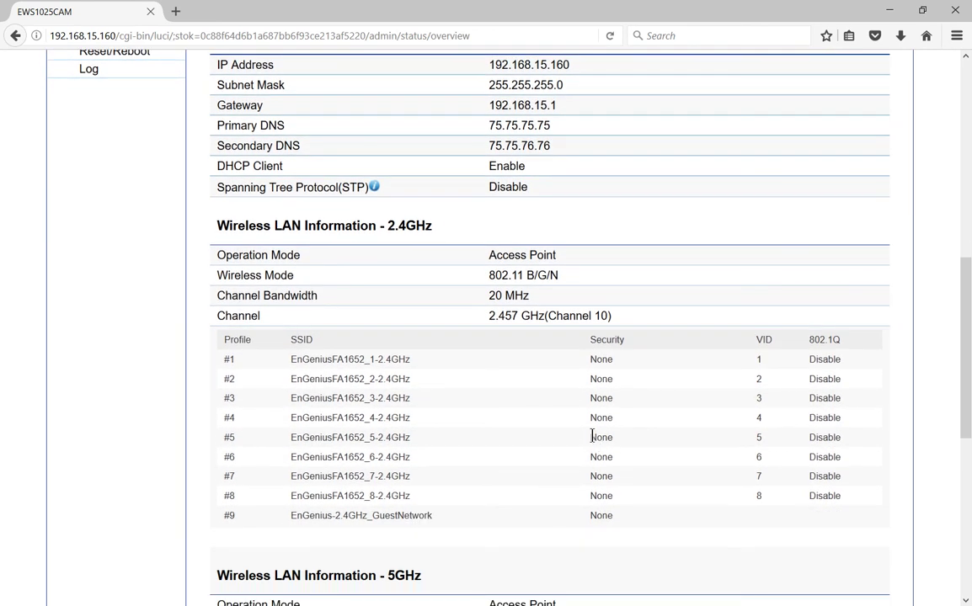
{"action": "scroll", "coordinate": [592, 436], "scroll_direction": "down", "scroll_amount": 4}
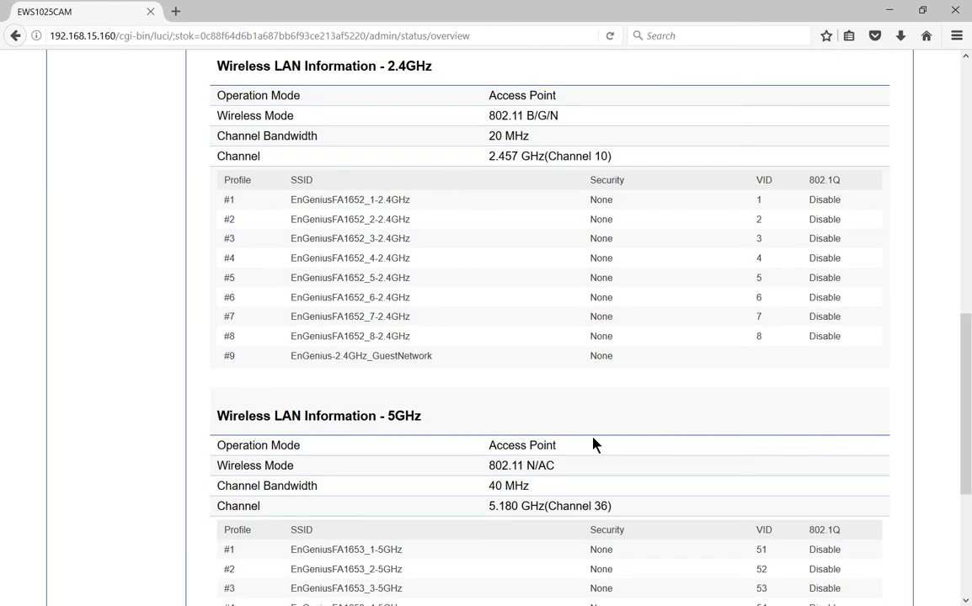
{"action": "scroll", "coordinate": [592, 443], "scroll_direction": "down", "scroll_amount": 1}
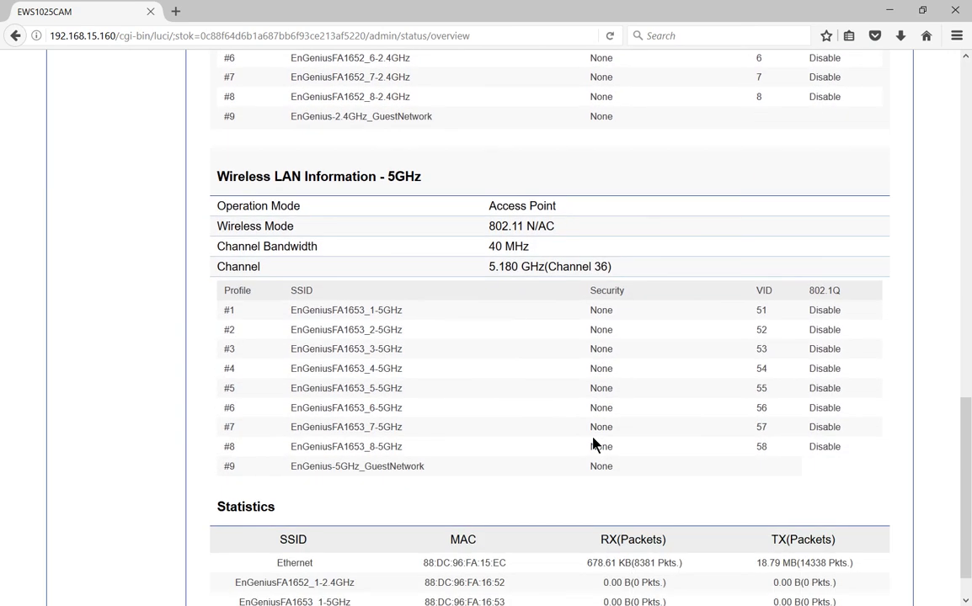
{"action": "scroll", "coordinate": [592, 442], "scroll_direction": "down", "scroll_amount": 1}
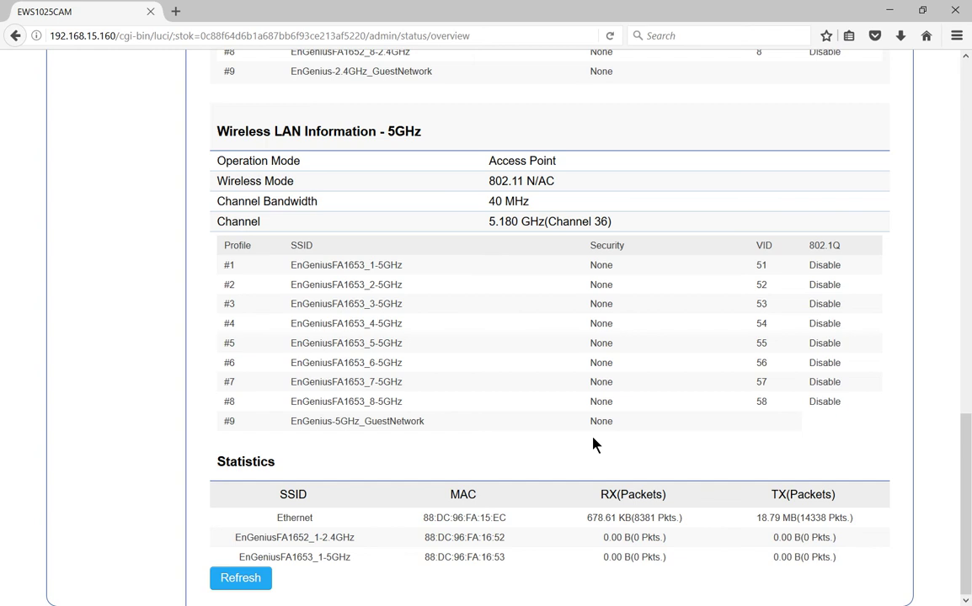
{"action": "scroll", "coordinate": [593, 444], "scroll_direction": "up", "scroll_amount": 15}
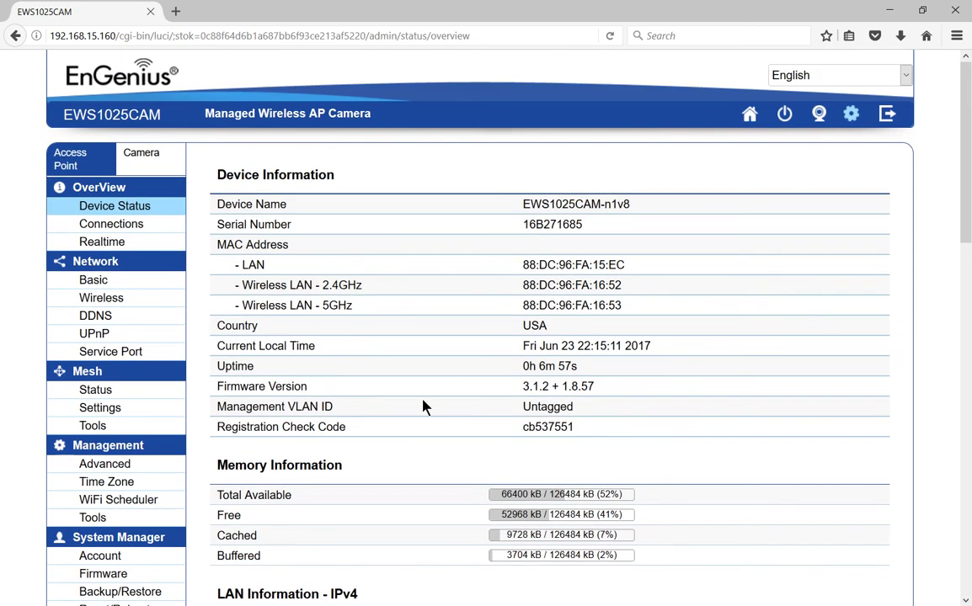
Show the Connections page with its empty 2.4GHz and 5GHz client lists.
{"action": "left_click", "coordinate": [114, 229]}
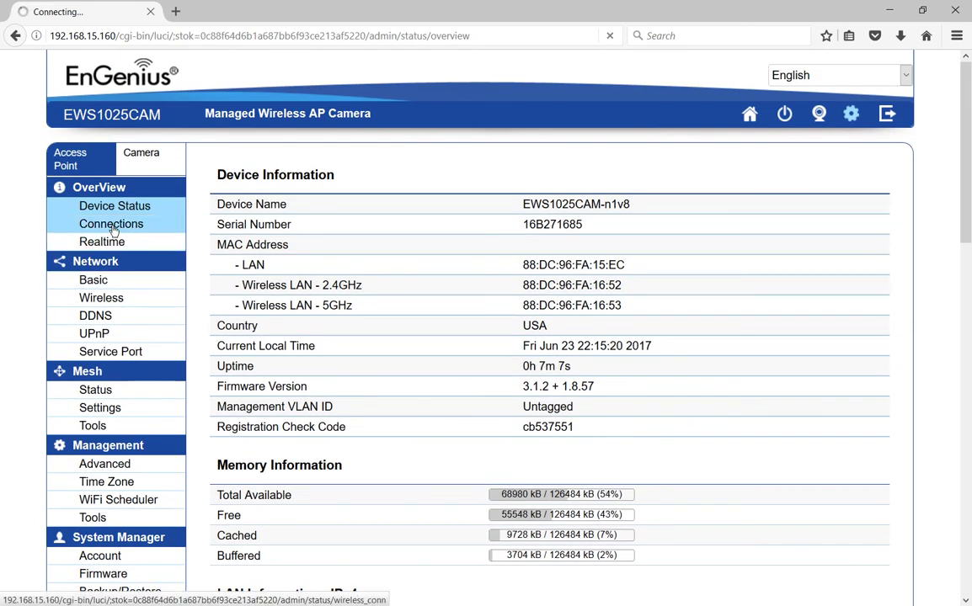